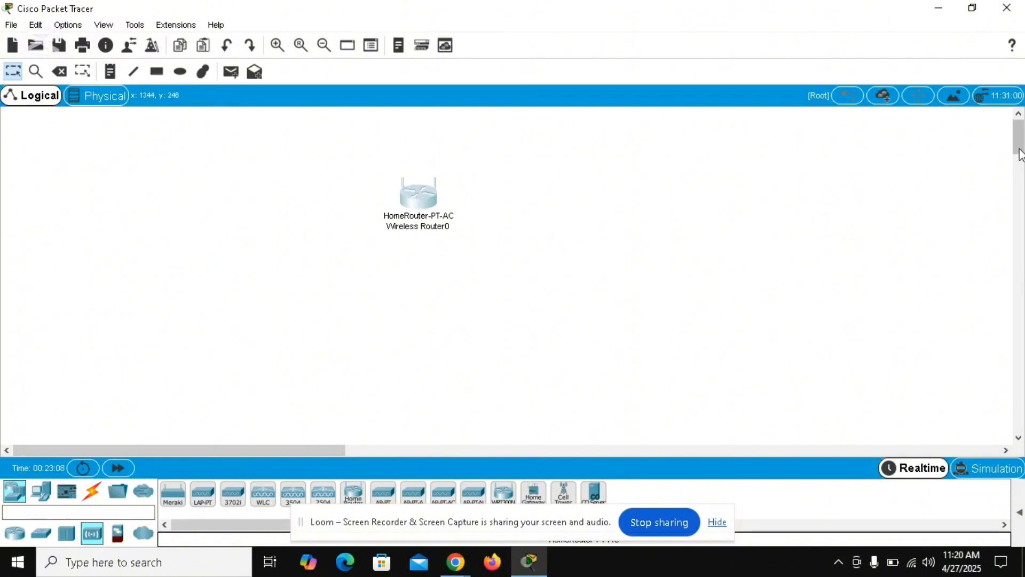
# Step: Add a smartphone, a wireless tablet and a laptop to the workspace below the wireless router
pyautogui.click(41, 492)
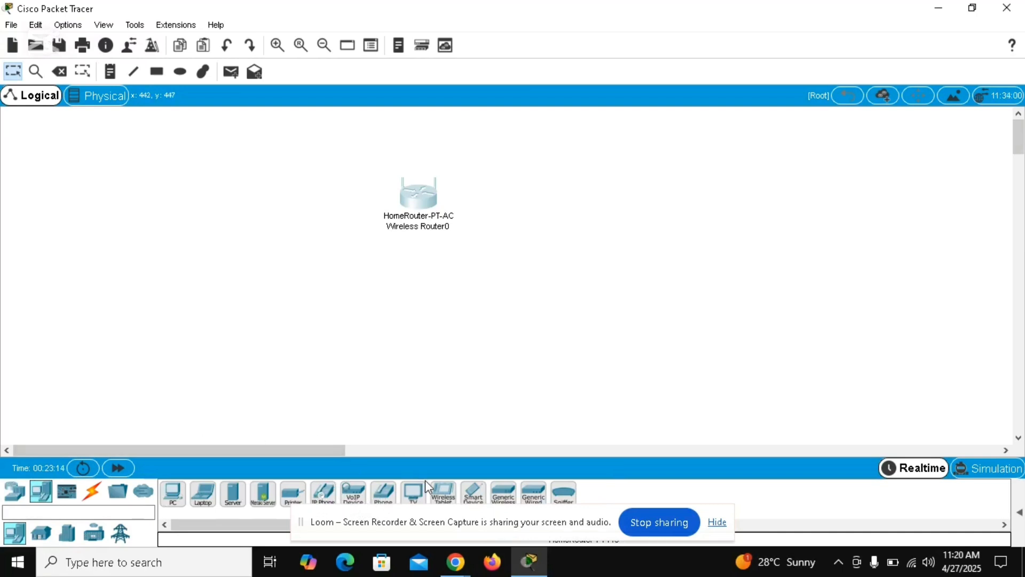
pyautogui.click(474, 496)
pyautogui.click(553, 333)
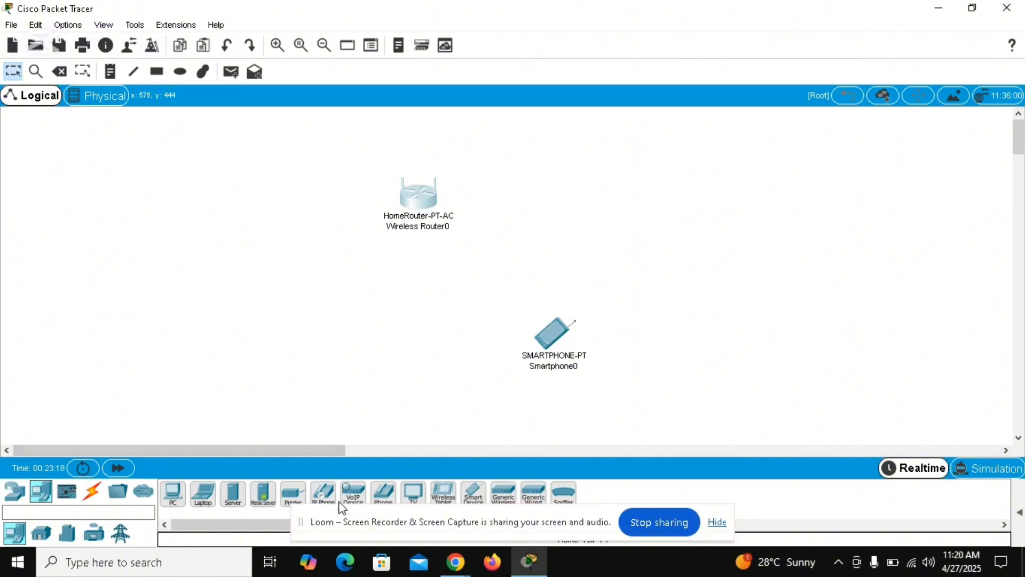
pyautogui.click(443, 494)
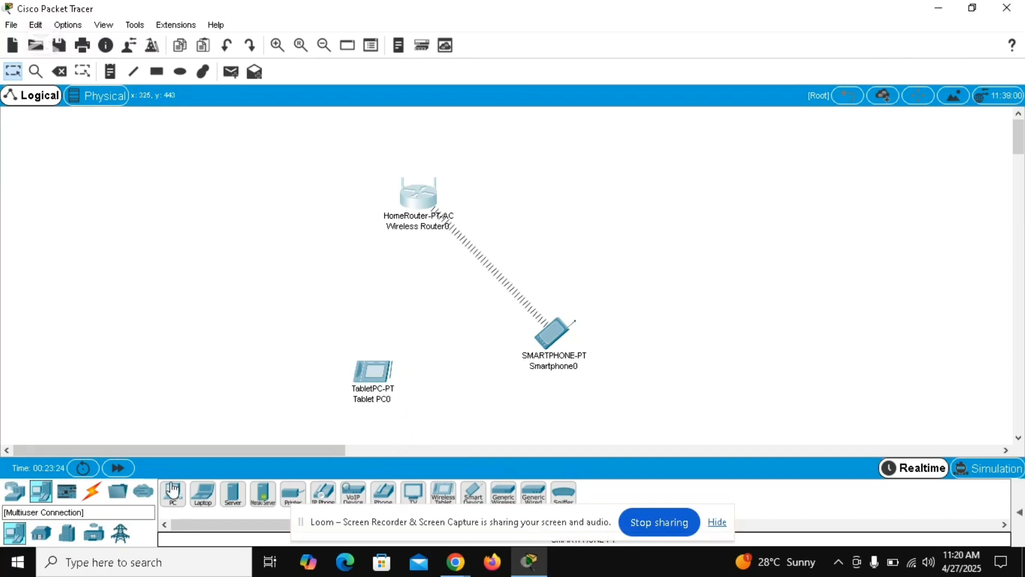
pyautogui.click(203, 494)
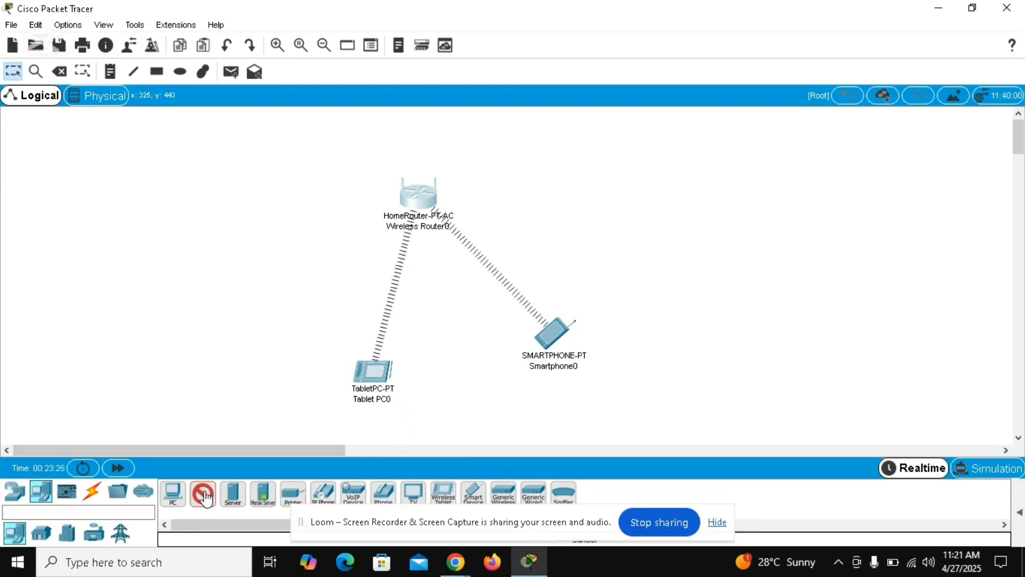
pyautogui.click(209, 338)
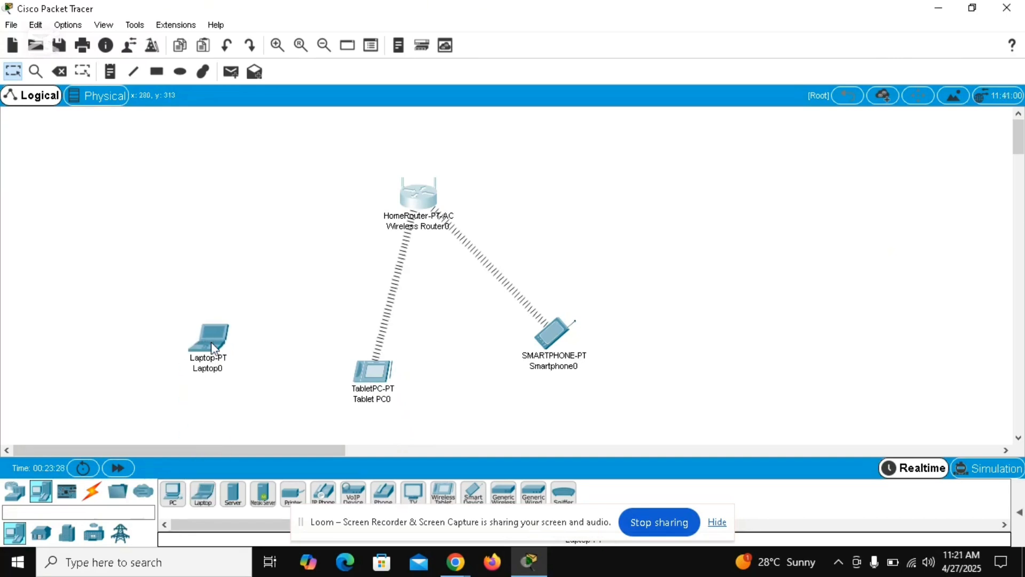
# Step: Open the laptop's physical device view and remove its built-in Ethernet module
pyautogui.click(210, 344)
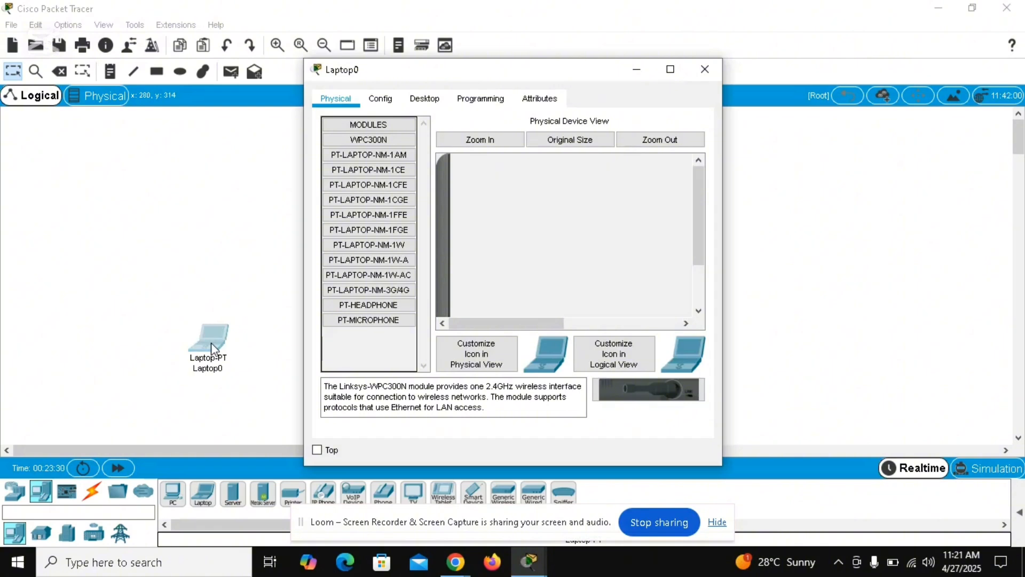
pyautogui.moveTo(704, 211); pyautogui.dragTo(702, 251)
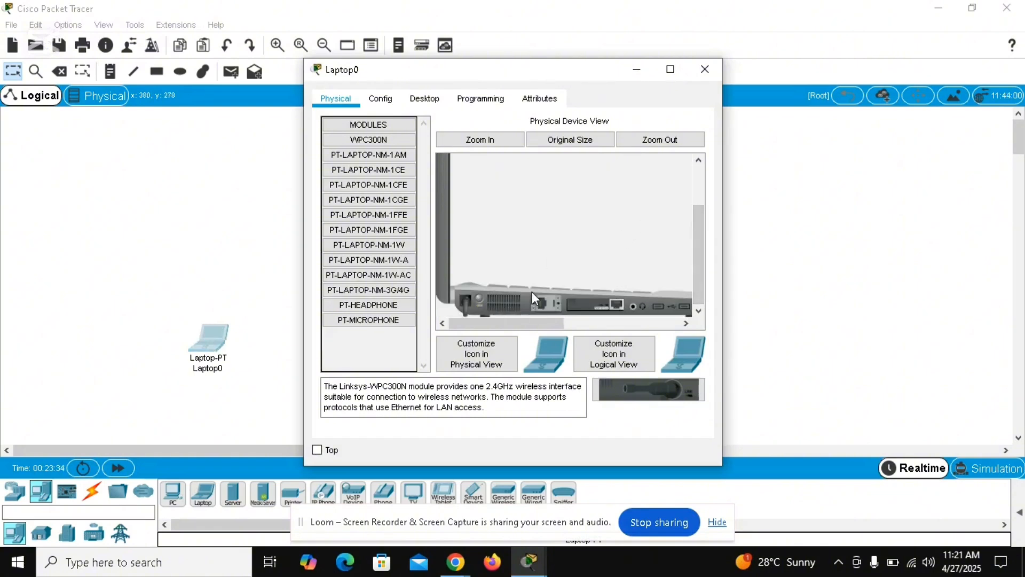
pyautogui.moveTo(603, 313); pyautogui.dragTo(362, 344)
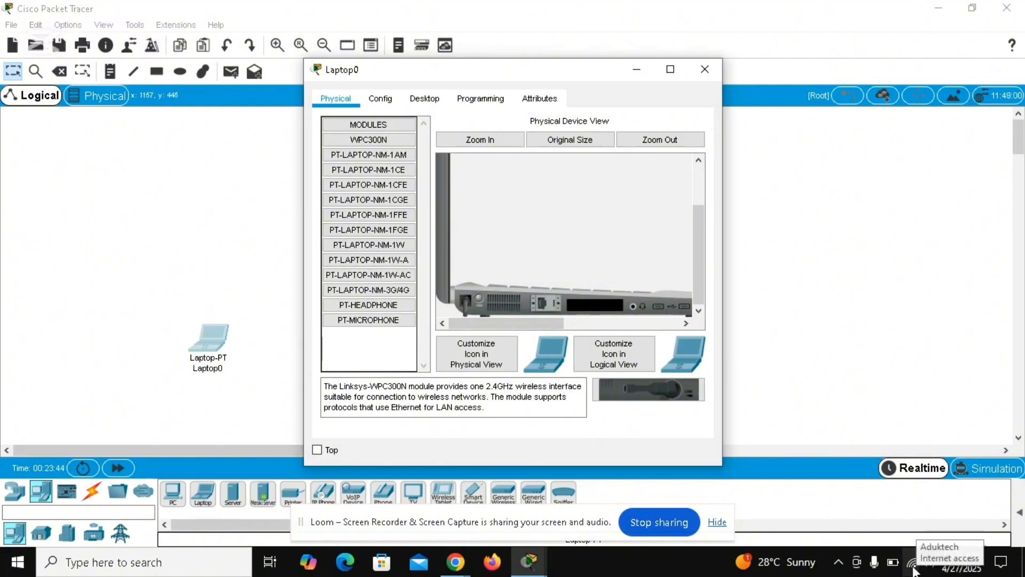
# Step: Show the computer's list of available Wi-Fi networks
pyautogui.moveTo(907, 571)
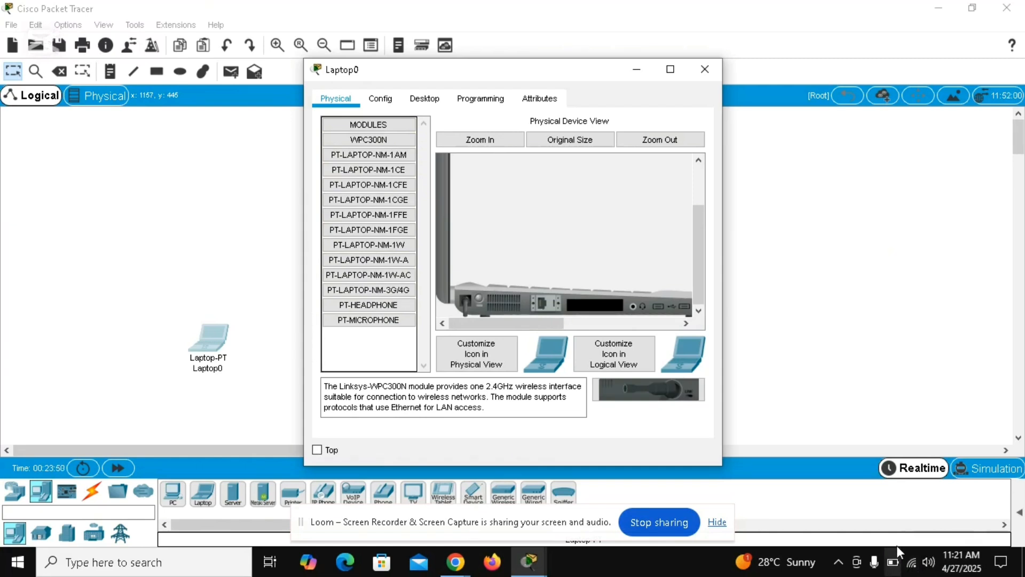
pyautogui.click(914, 569)
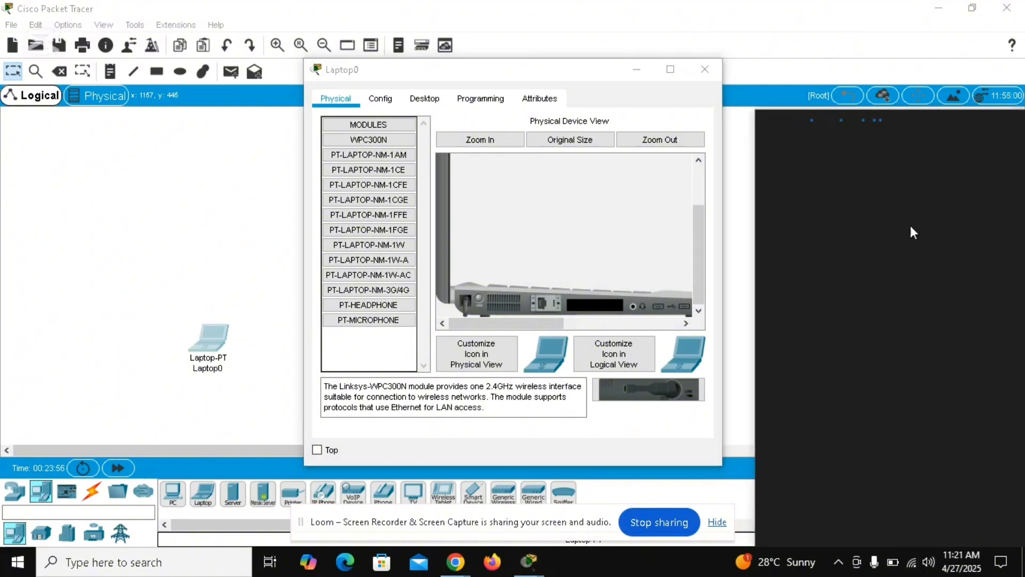
# Step: Install the WPC300N wireless module in the laptop's empty slot and minimize the laptop's window
pyautogui.click(366, 143)
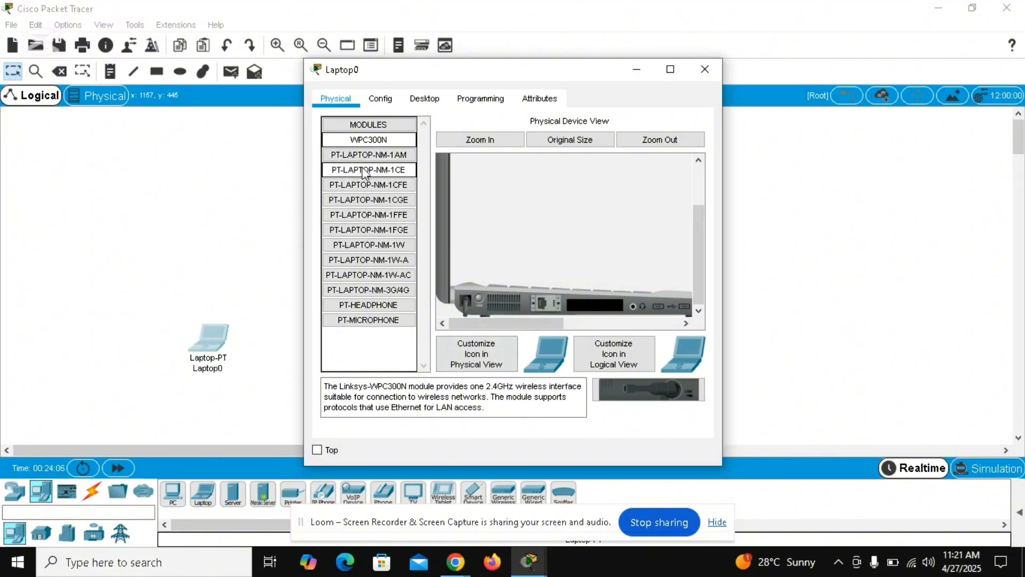
pyautogui.moveTo(365, 141); pyautogui.dragTo(597, 300)
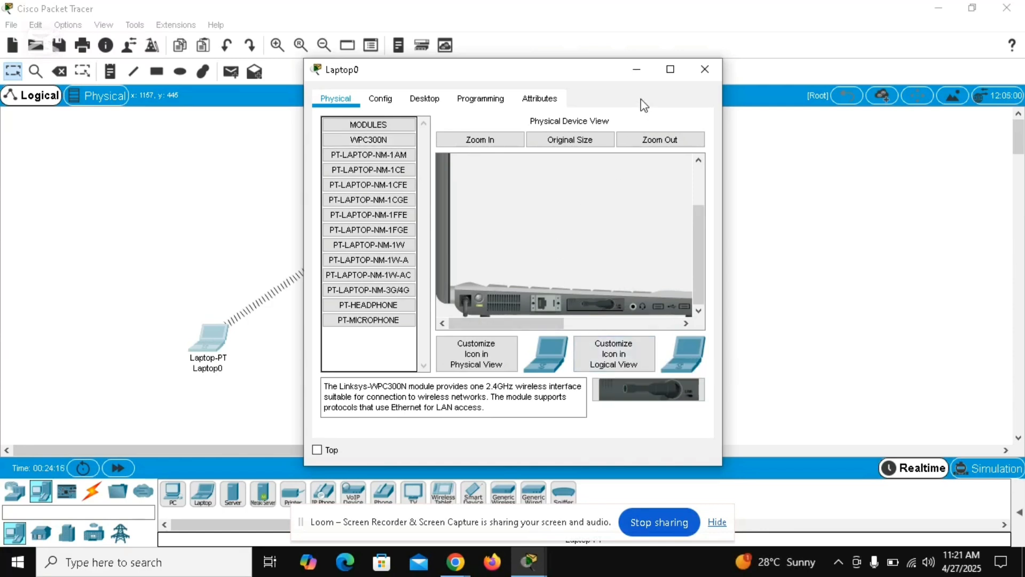
pyautogui.click(637, 69)
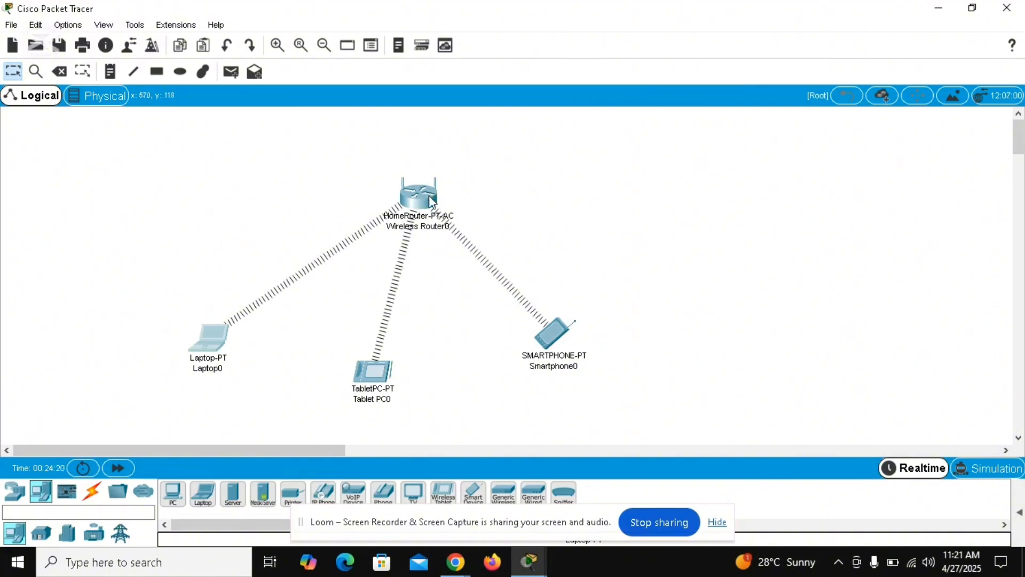
# Step: Open the wireless router's GUI setup page and set the router IP address to 192.168.1.1
pyautogui.moveTo(429, 196)
pyautogui.moveTo(216, 363)
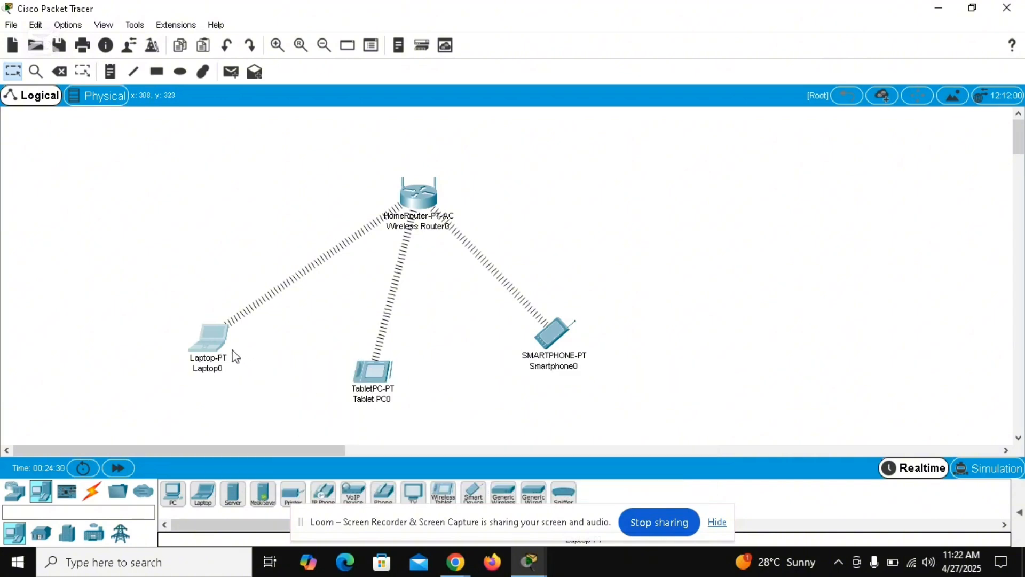
pyautogui.click(416, 201)
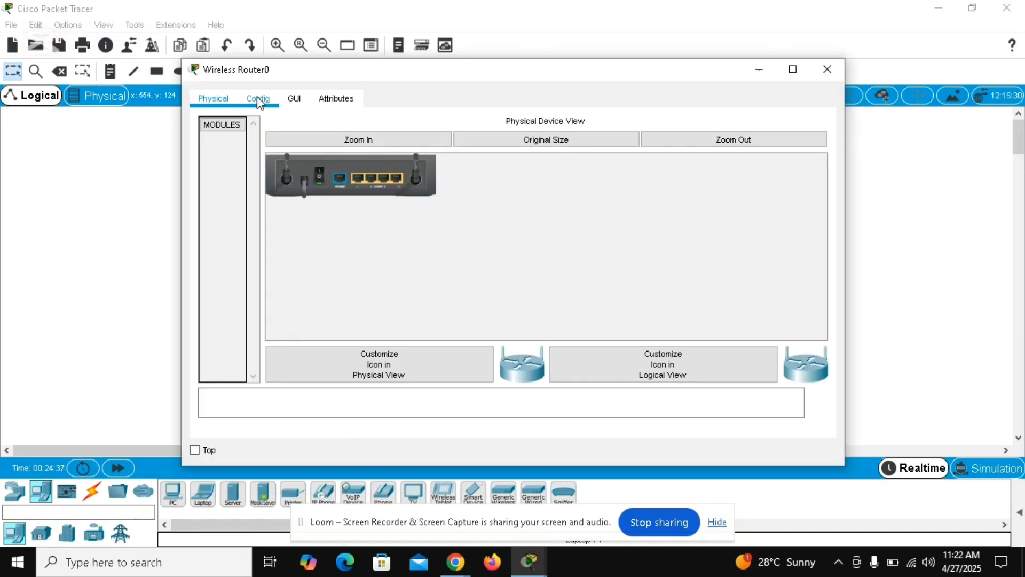
pyautogui.click(292, 107)
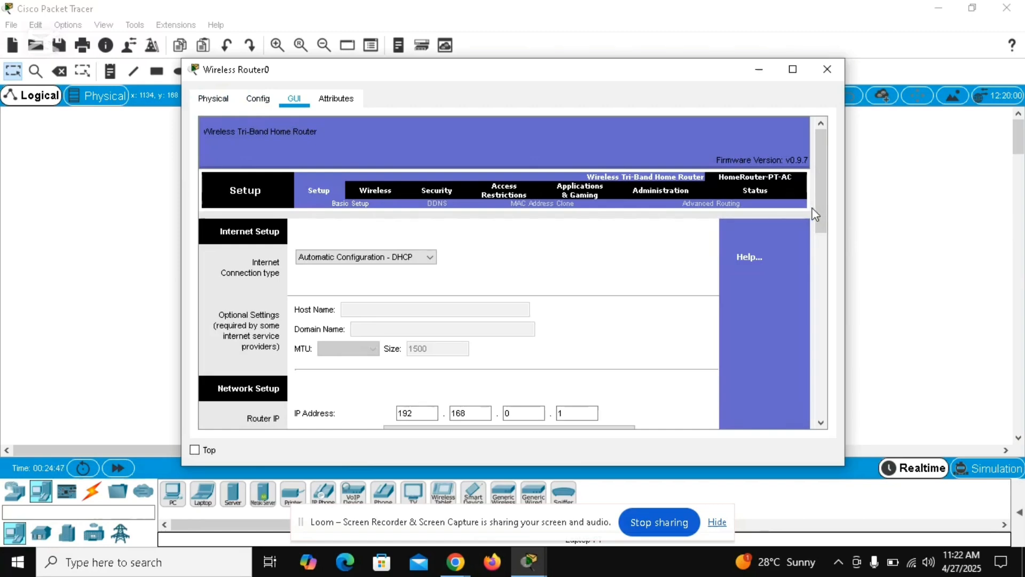
pyautogui.moveTo(827, 213); pyautogui.dragTo(830, 266)
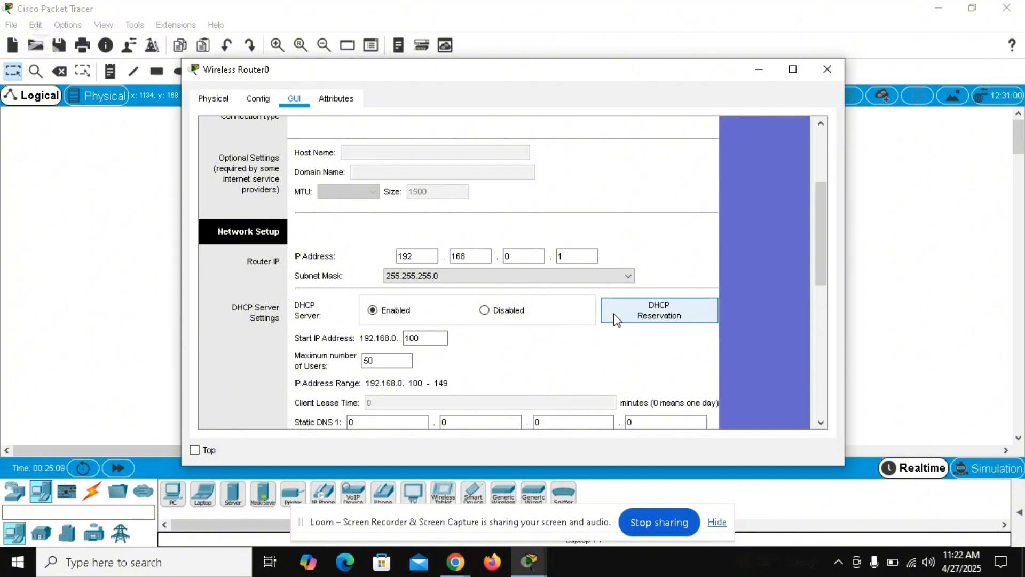
pyautogui.click(529, 258)
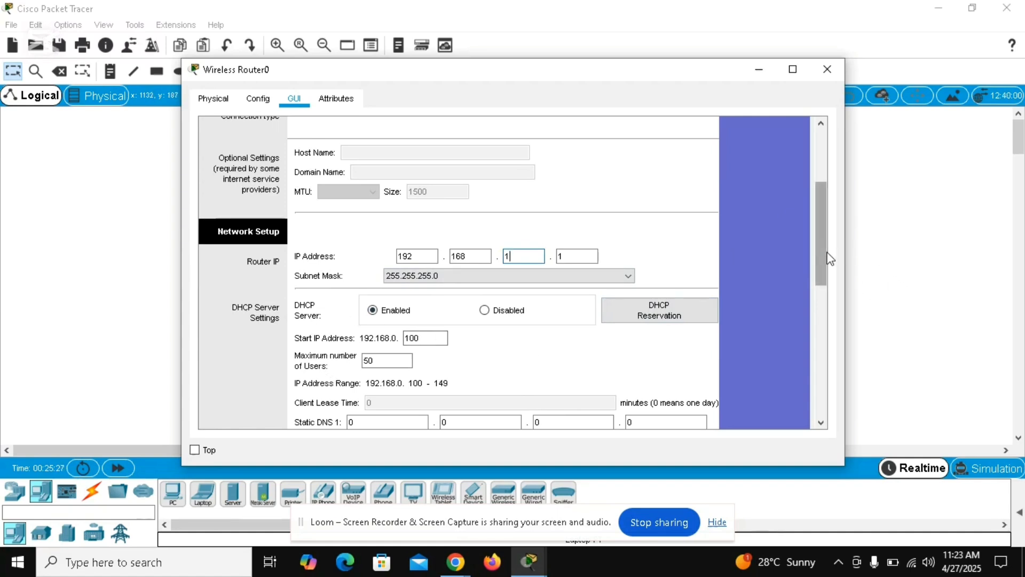
# Step: Set the DHCP server's maximum number of users to 3 and the router IP address to 192.168.0.1
pyautogui.moveTo(829, 259); pyautogui.dragTo(829, 276)
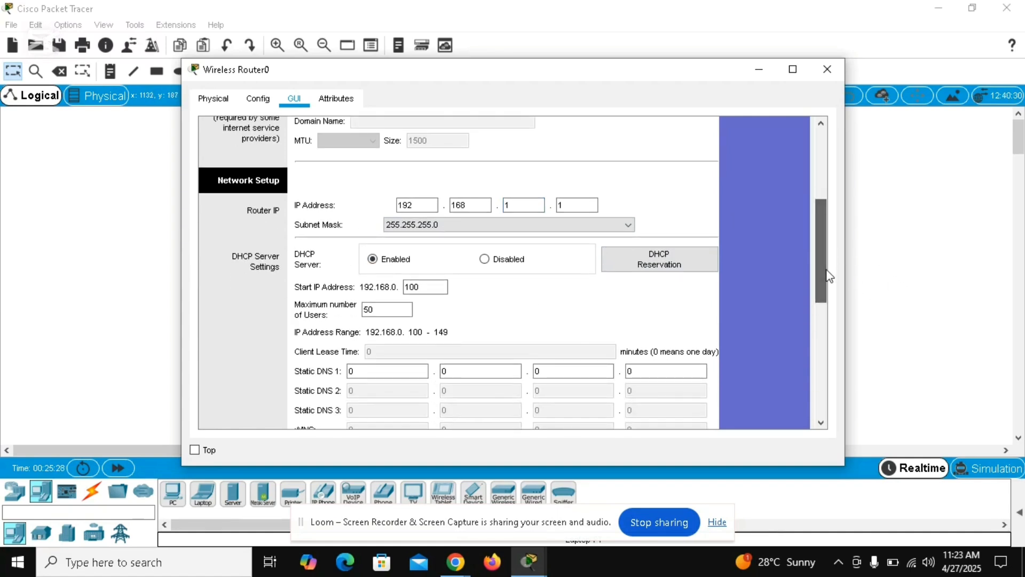
pyautogui.click(399, 315)
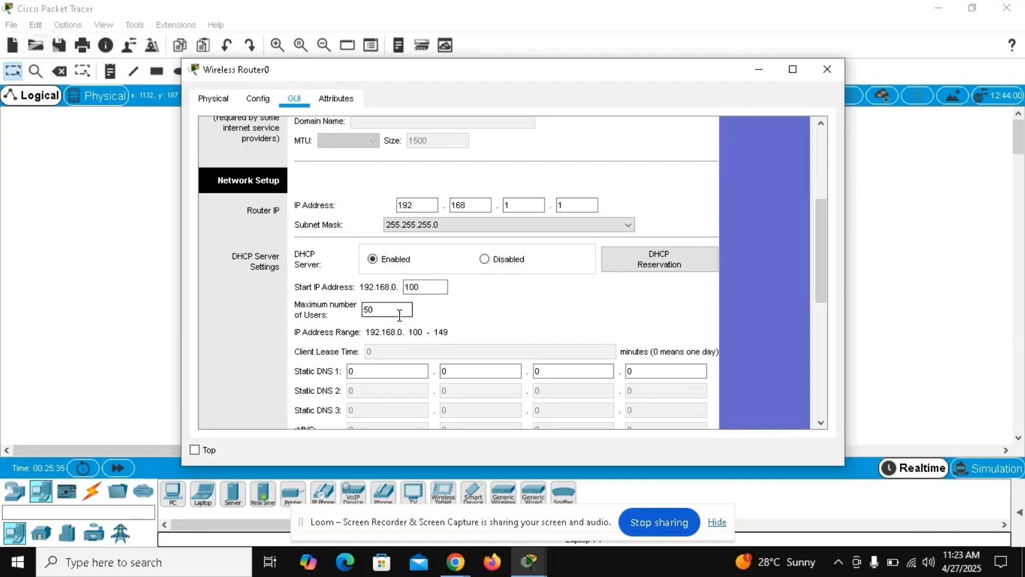
pyautogui.press('BackSpace')
pyautogui.press('BackSpace')
pyautogui.write('3')
pyautogui.click(521, 206)
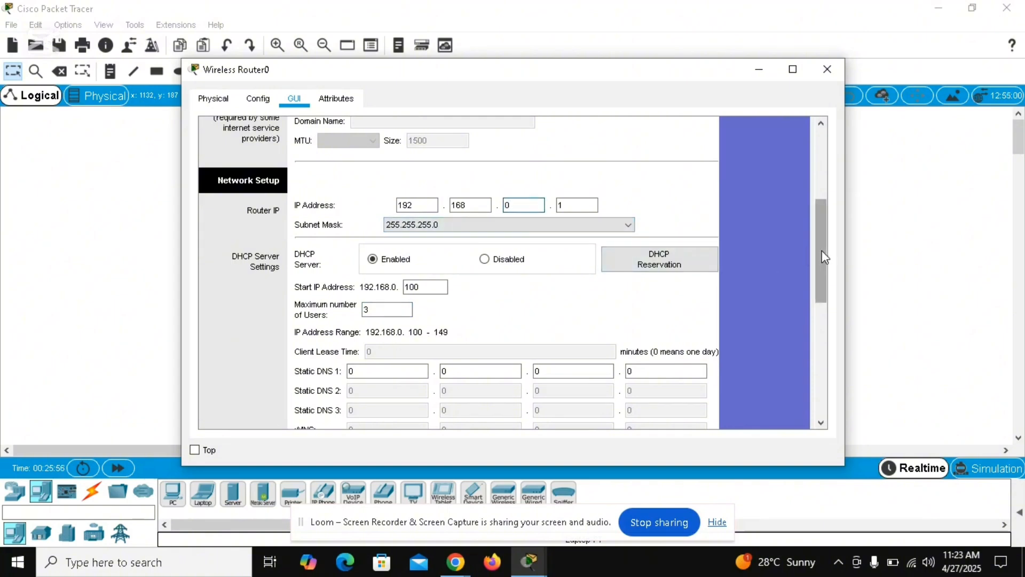
# Step: Set the 2.4 GHz network name (SSID) to aduktech in the router's basic wireless settings
pyautogui.moveTo(822, 251); pyautogui.dragTo(821, 195)
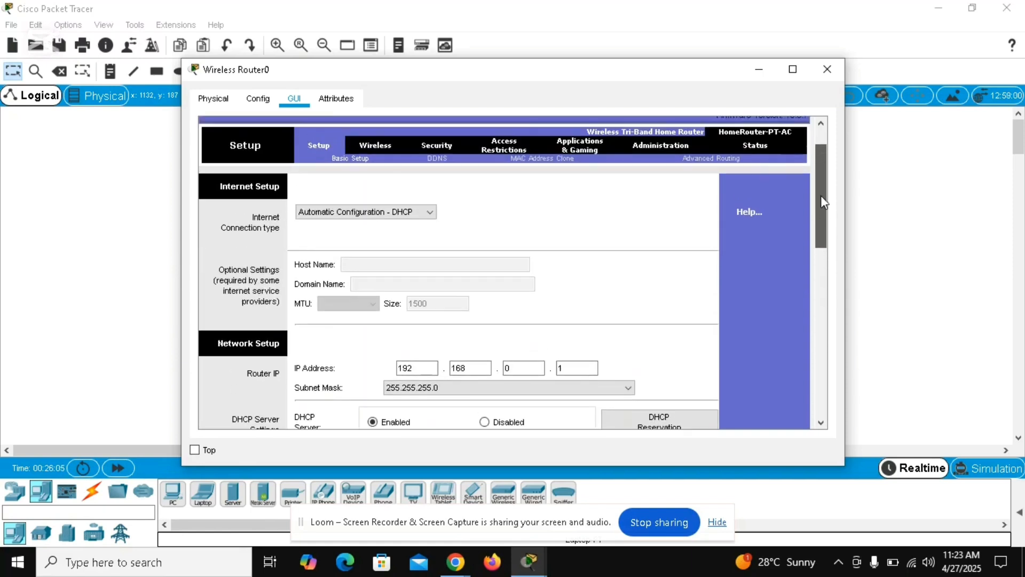
pyautogui.click(368, 150)
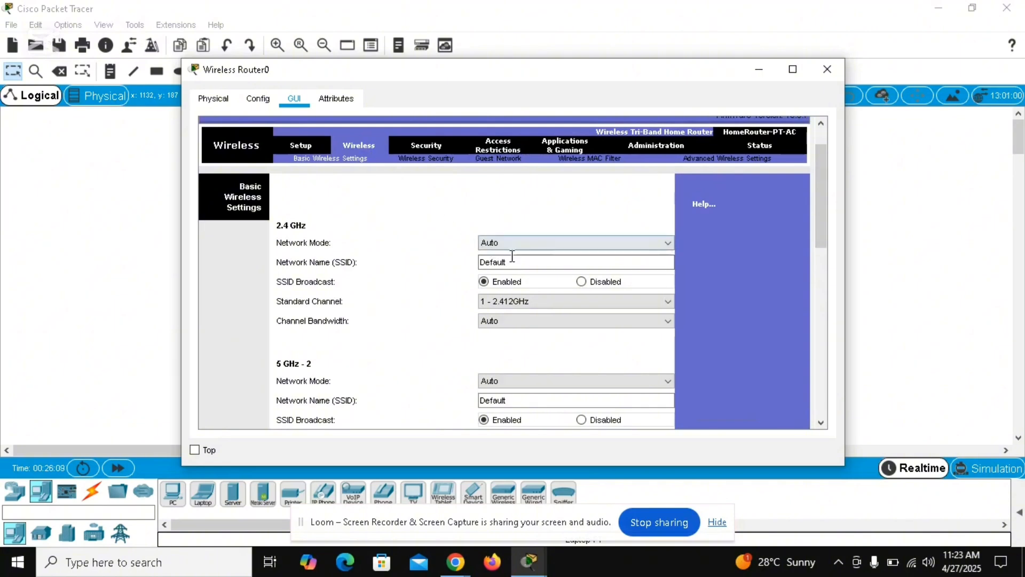
pyautogui.click(530, 262)
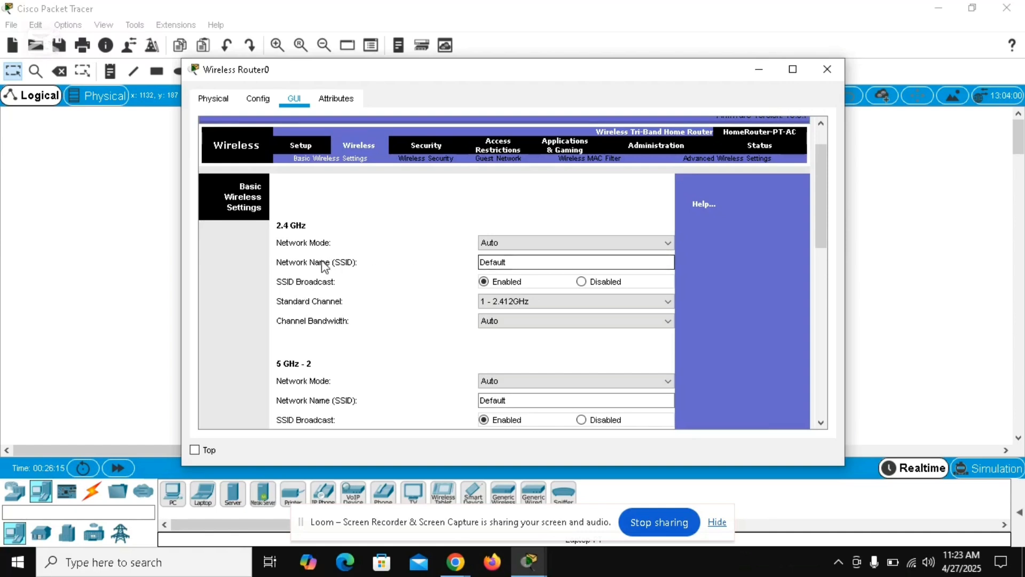
pyautogui.click(520, 262)
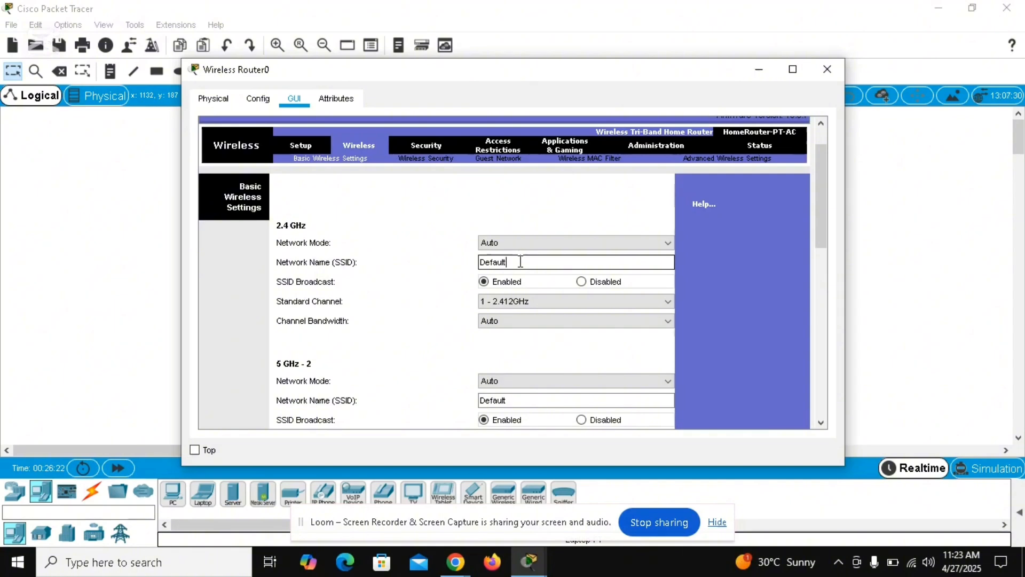
pyautogui.press('BackSpace')
pyautogui.press('BackSpace')
pyautogui.press('BackSpace')
pyautogui.write('aduk')
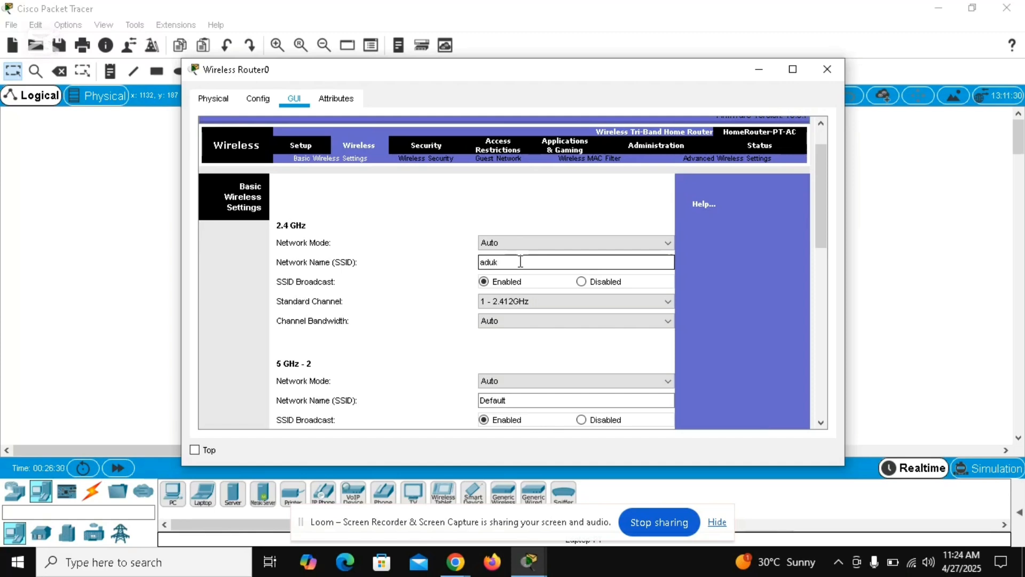
pyautogui.write('tech')
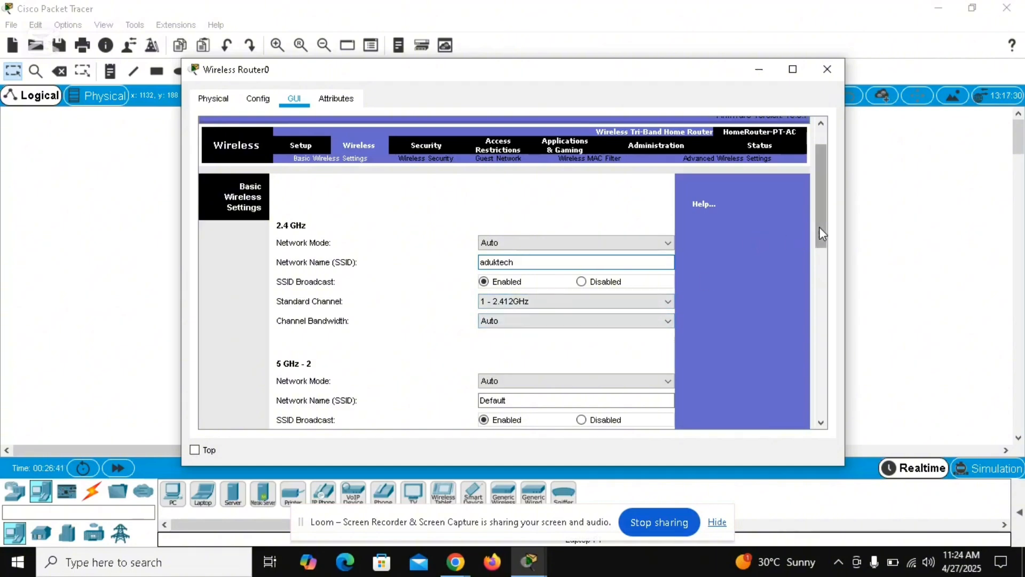
# Step: Disable the SSID broadcast of the 2.4 GHz network and enable it again
pyautogui.moveTo(819, 228); pyautogui.dragTo(819, 259)
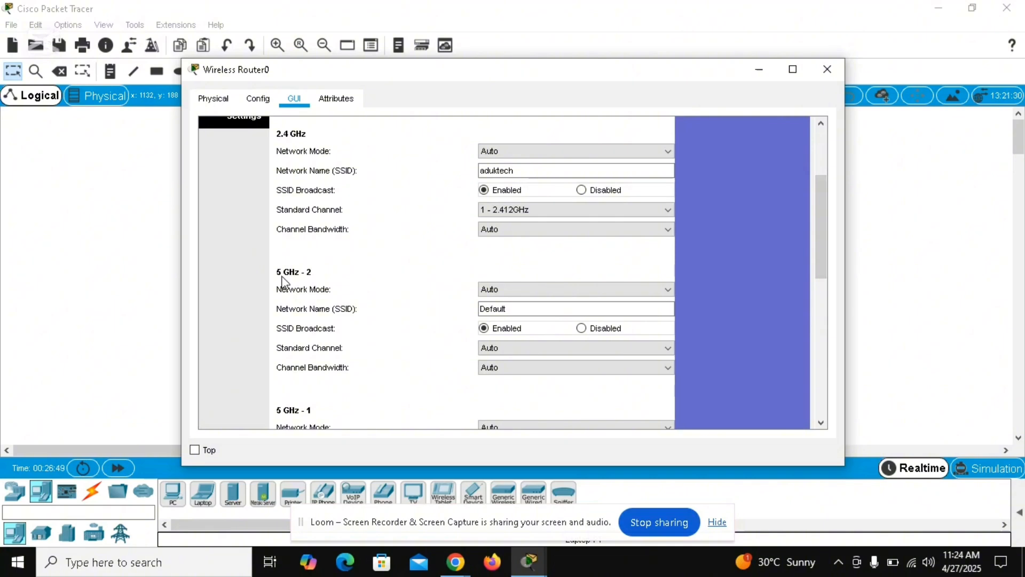
pyautogui.click(518, 307)
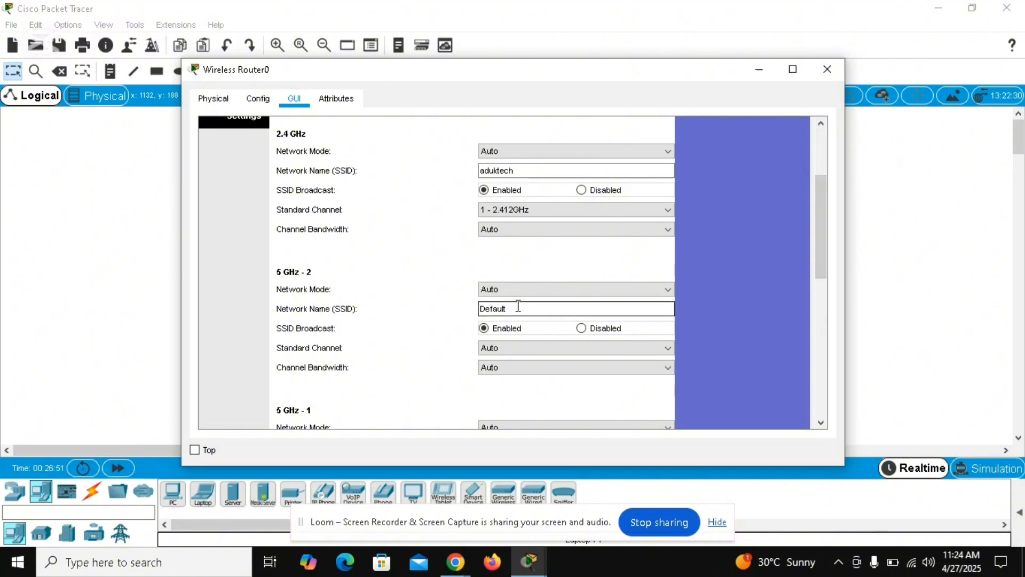
pyautogui.click(529, 172)
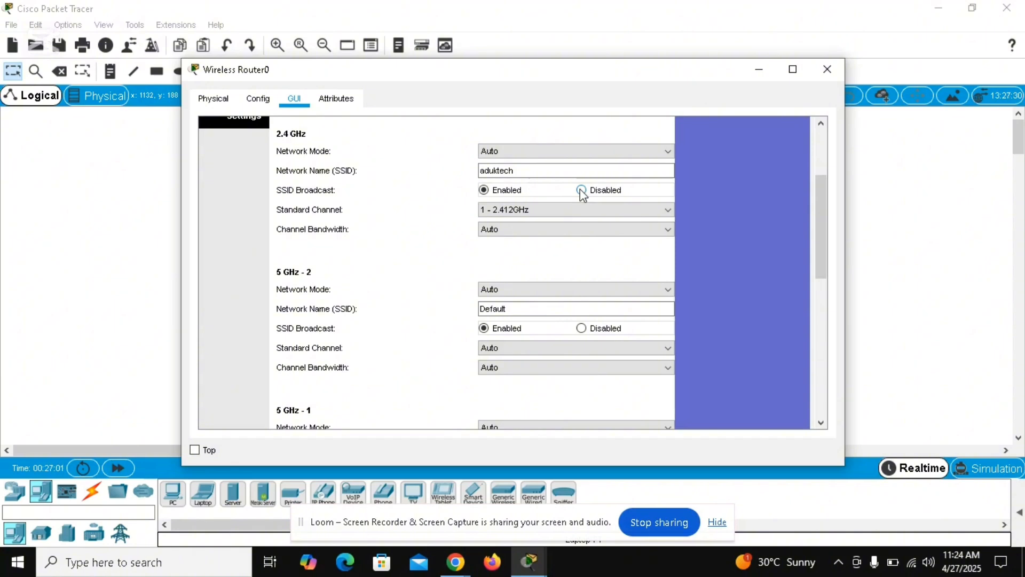
pyautogui.click(582, 190)
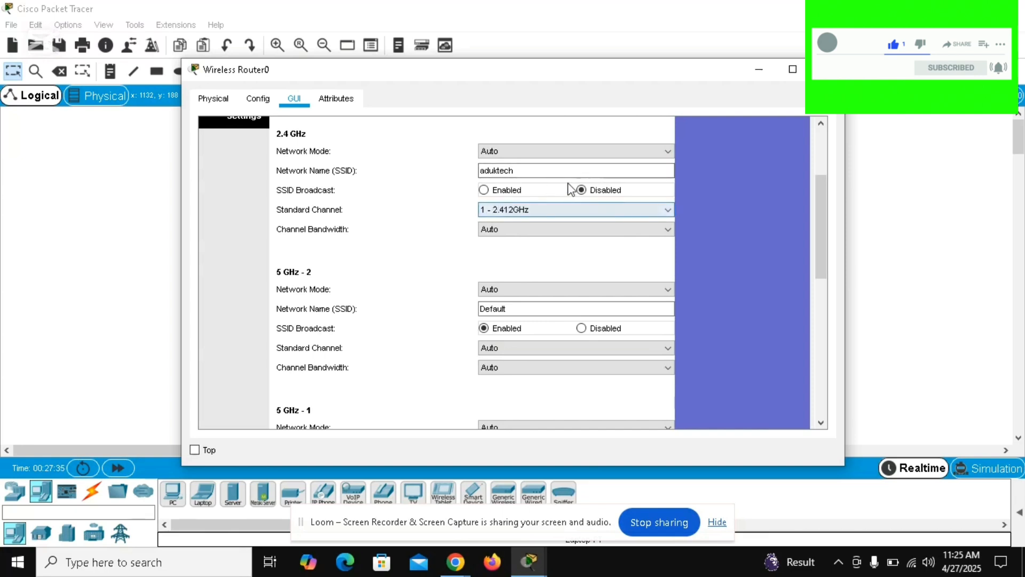
pyautogui.click(483, 191)
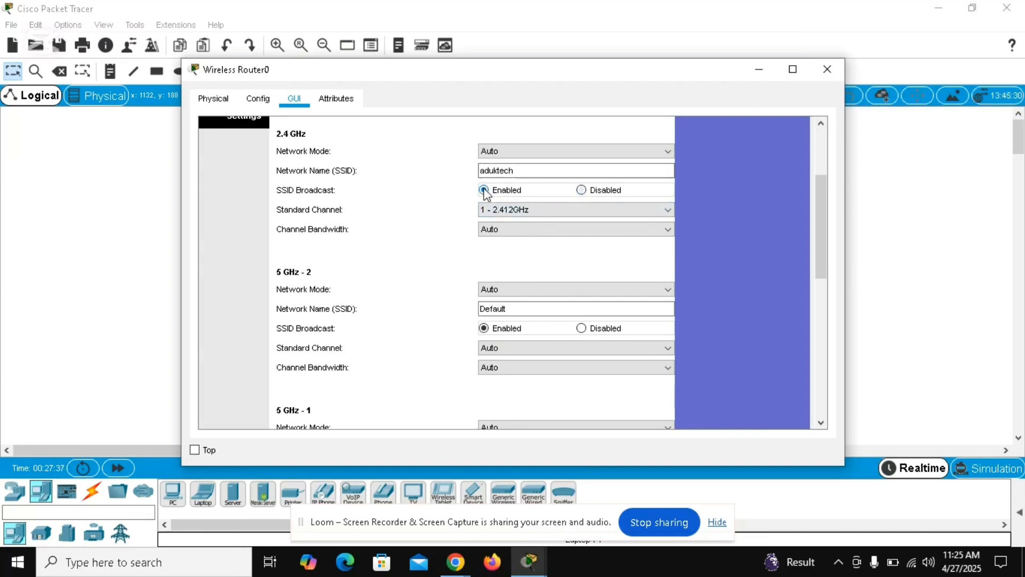
# Step: Set the network mode of the 5 GHz - 2 band to Legacy
pyautogui.click(531, 284)
pyautogui.click(601, 308)
pyautogui.scroll(-1, 667, 285)
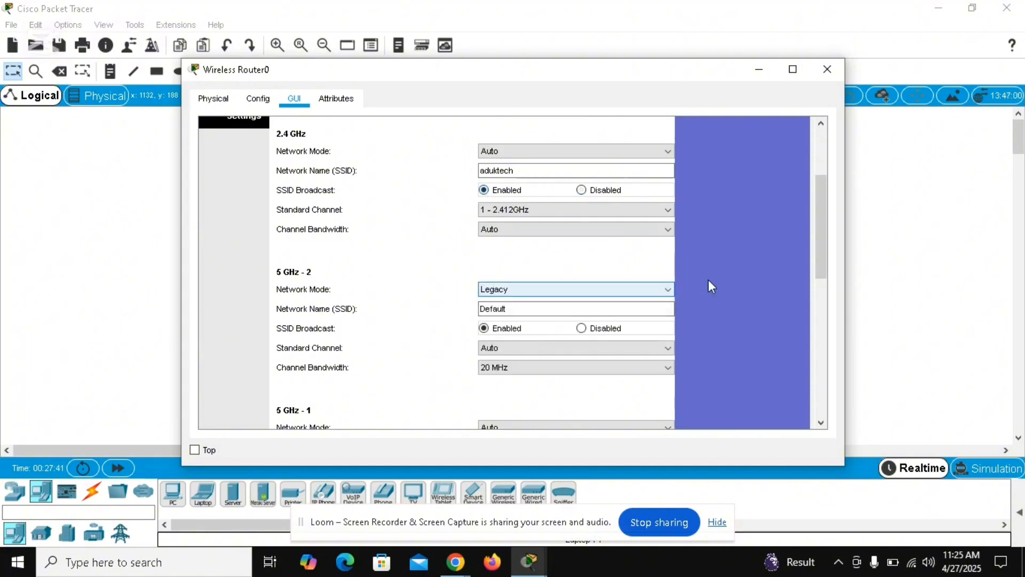
# Step: Review the router's firewall options under Security and the internet access policy under Access Restrictions
pyautogui.moveTo(824, 256); pyautogui.dragTo(795, 178)
pyautogui.click(425, 193)
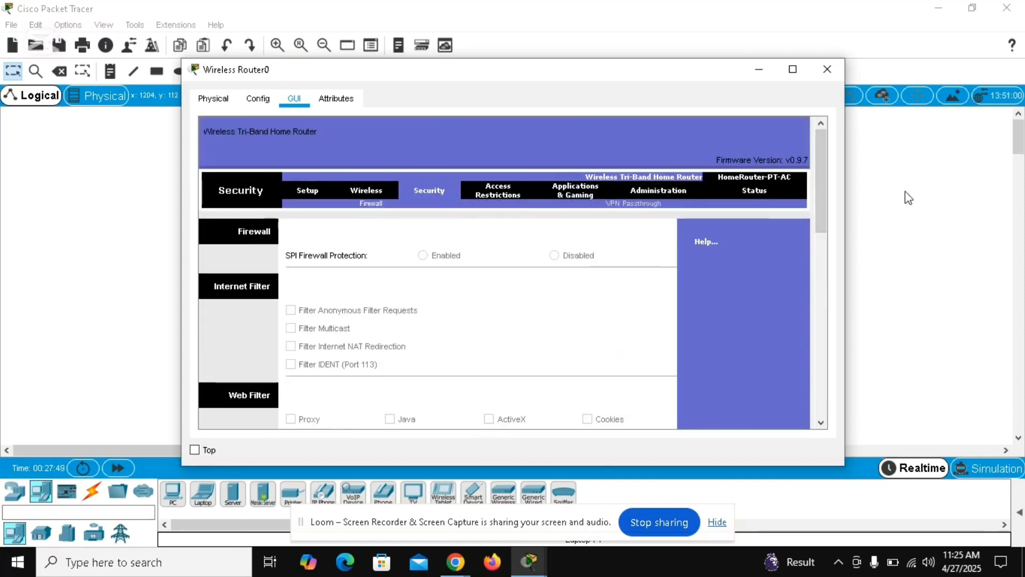
pyautogui.moveTo(823, 202); pyautogui.dragTo(819, 158)
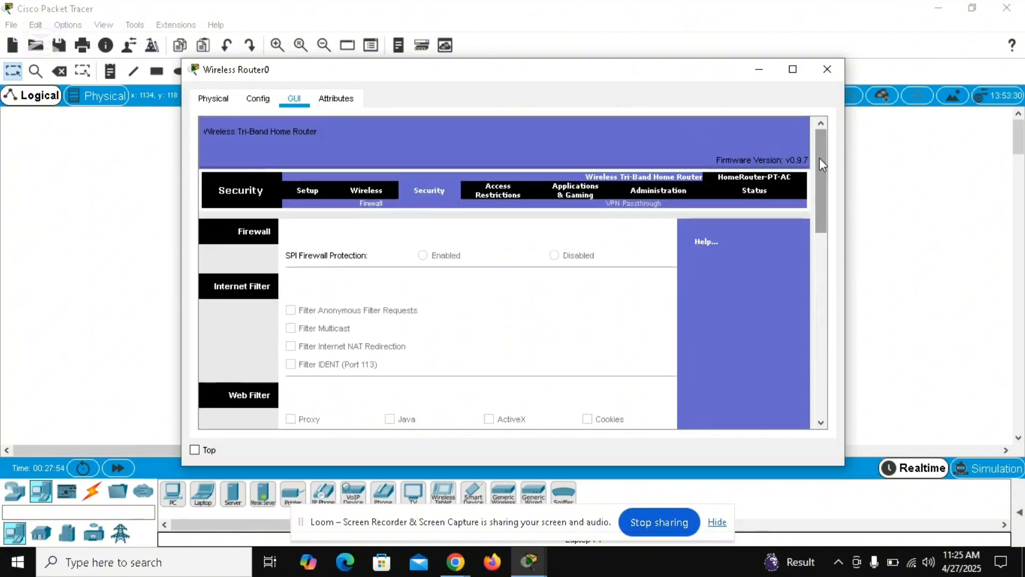
pyautogui.click(499, 194)
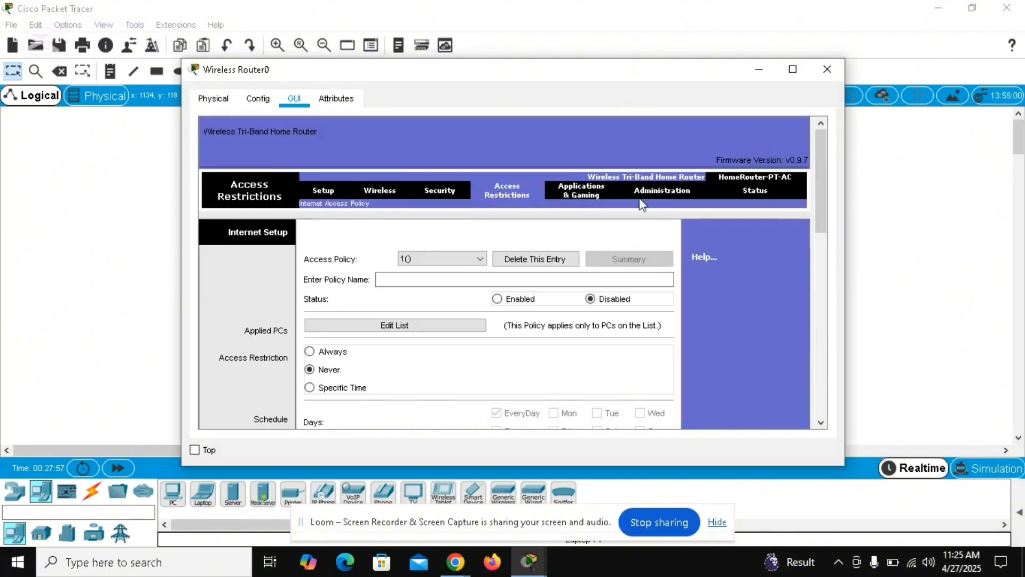
pyautogui.moveTo(821, 172); pyautogui.dragTo(824, 229)
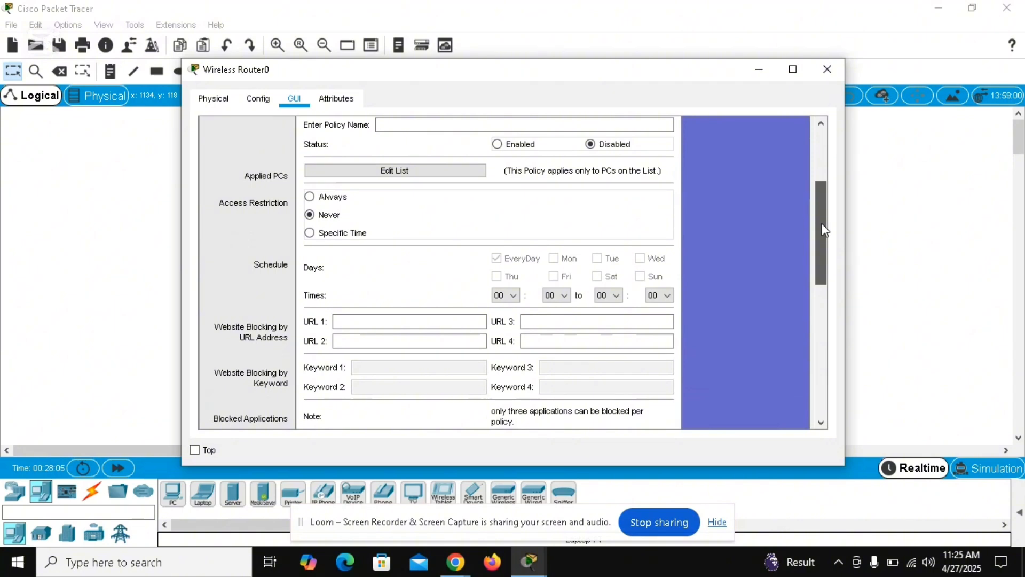
# Step: Set URL 1 of the internet access policy's website blocking to facebook.com
pyautogui.moveTo(824, 229); pyautogui.dragTo(823, 271)
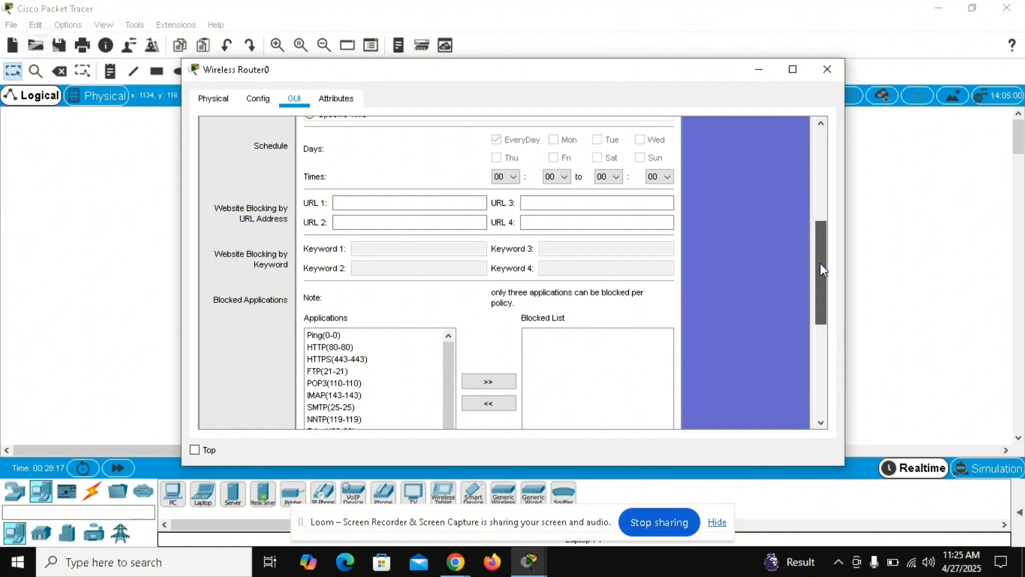
pyautogui.click(373, 201)
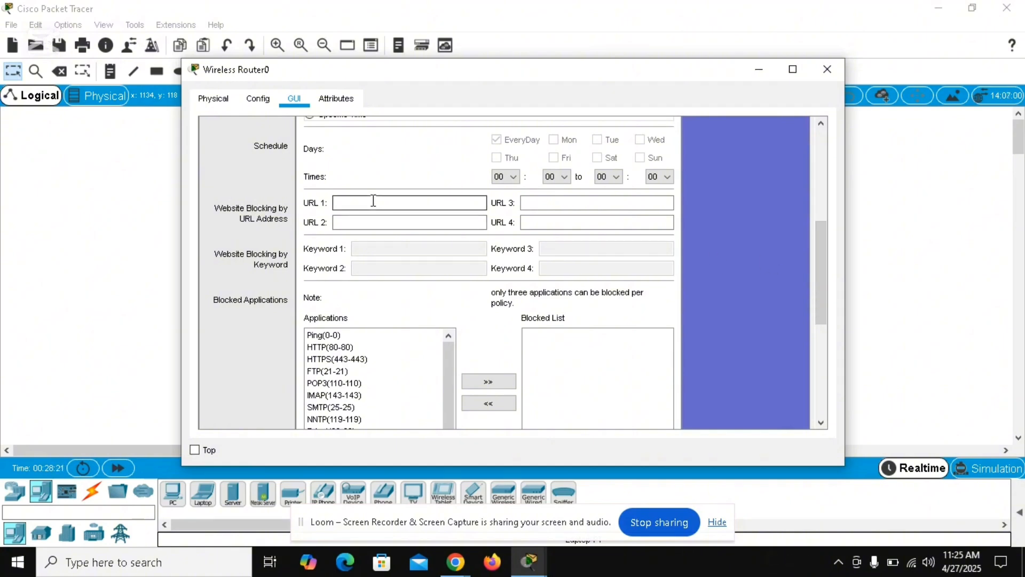
pyautogui.write('faceb')
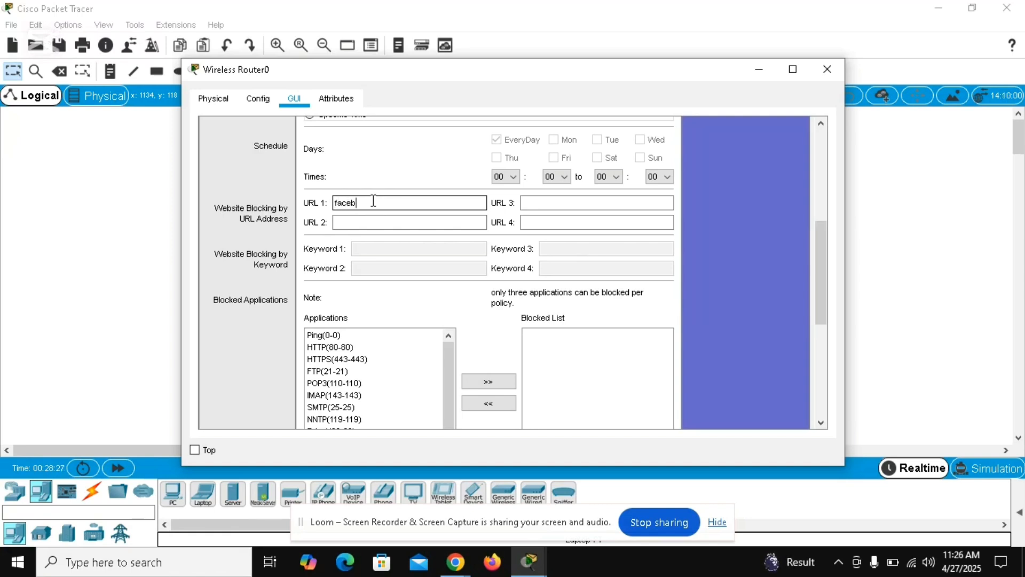
pyautogui.write('ook.com')
# Step: Enter tiktok as URL 2 in the policy's website blocking by URL address
pyautogui.click(364, 222)
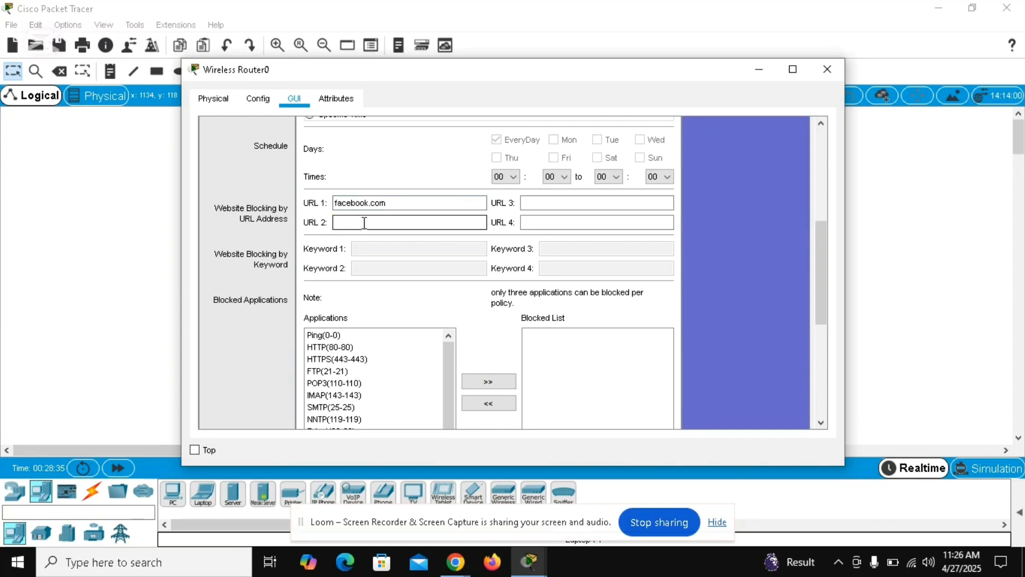
pyautogui.write('tiktok')
pyautogui.click(582, 207)
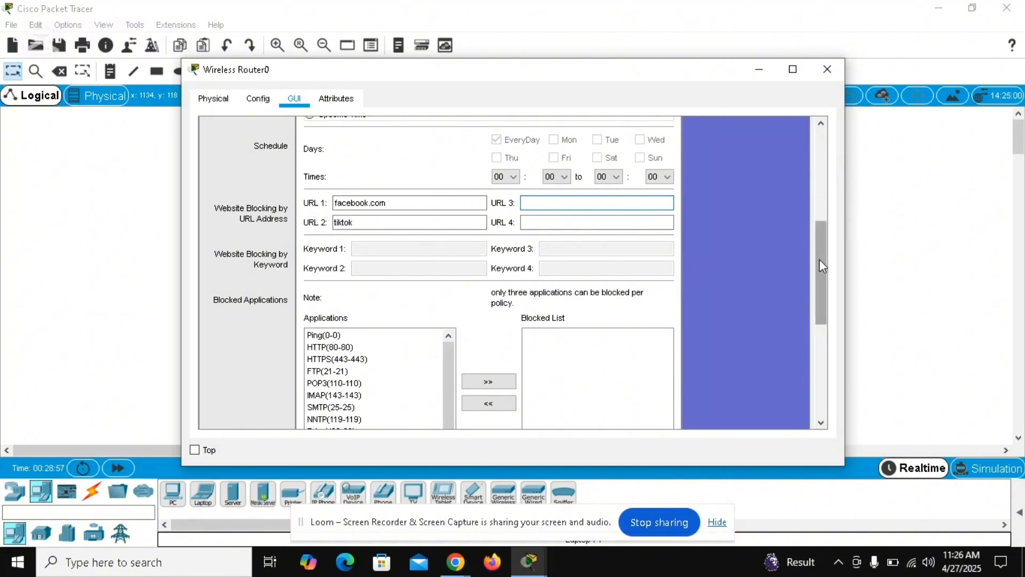
# Step: Review the blocked applications section and the remaining options of the internet access policy
pyautogui.moveTo(819, 260); pyautogui.dragTo(820, 311)
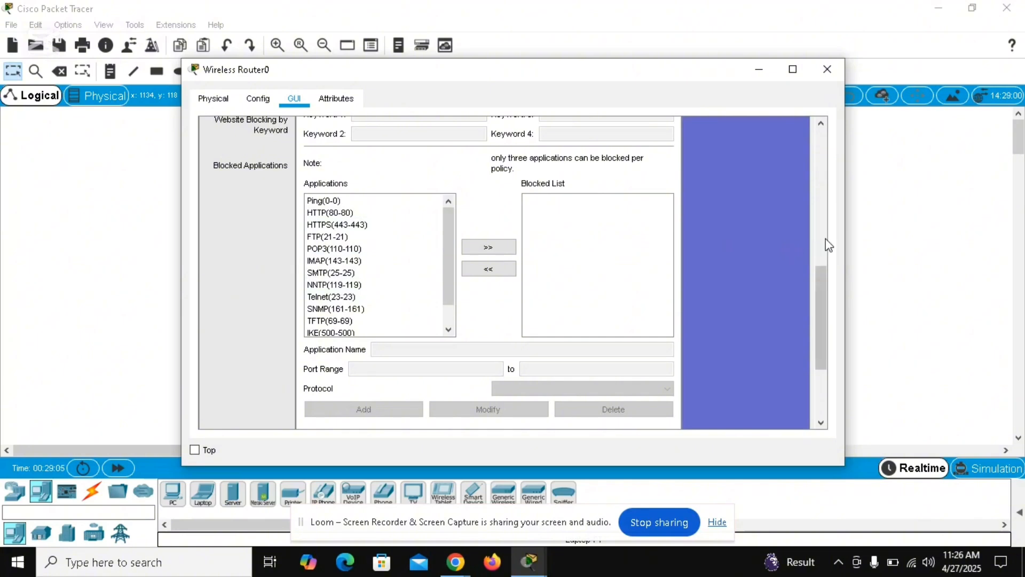
pyautogui.moveTo(822, 275); pyautogui.dragTo(825, 347)
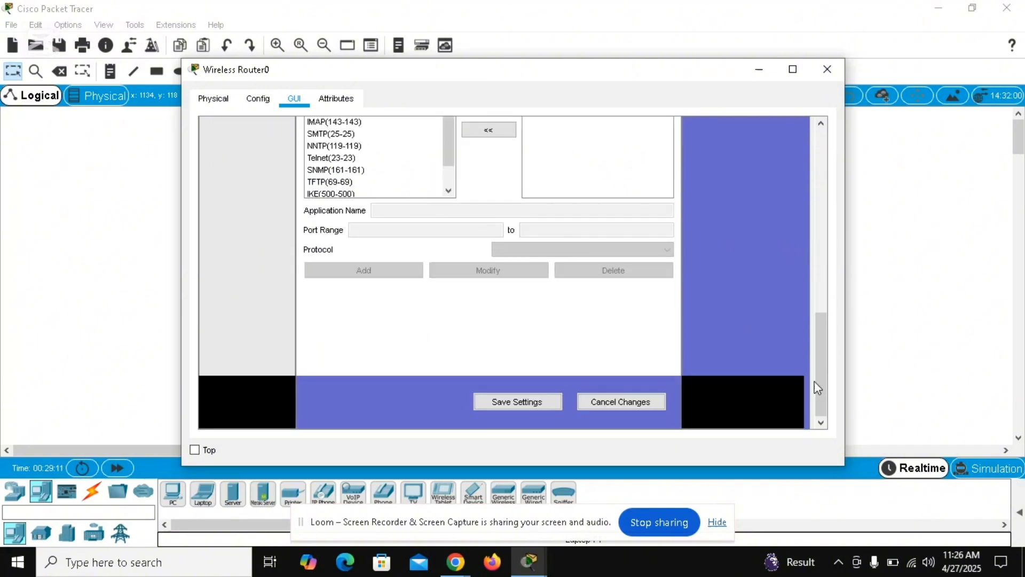
pyautogui.moveTo(825, 391); pyautogui.dragTo(813, 216)
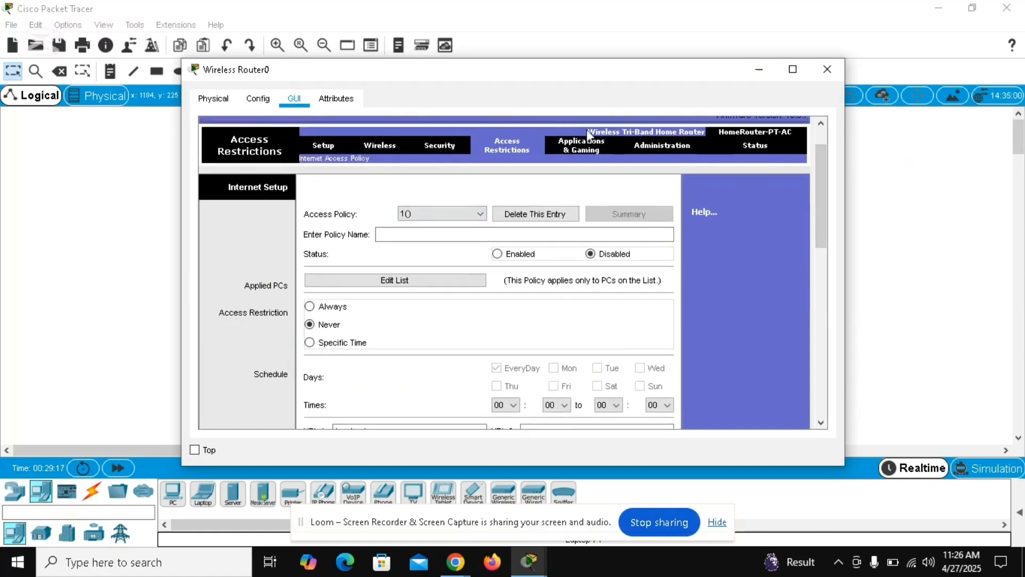
# Step: Review the router password and management settings under Administration, and minimize the router's window to show the topology
pyautogui.click(664, 149)
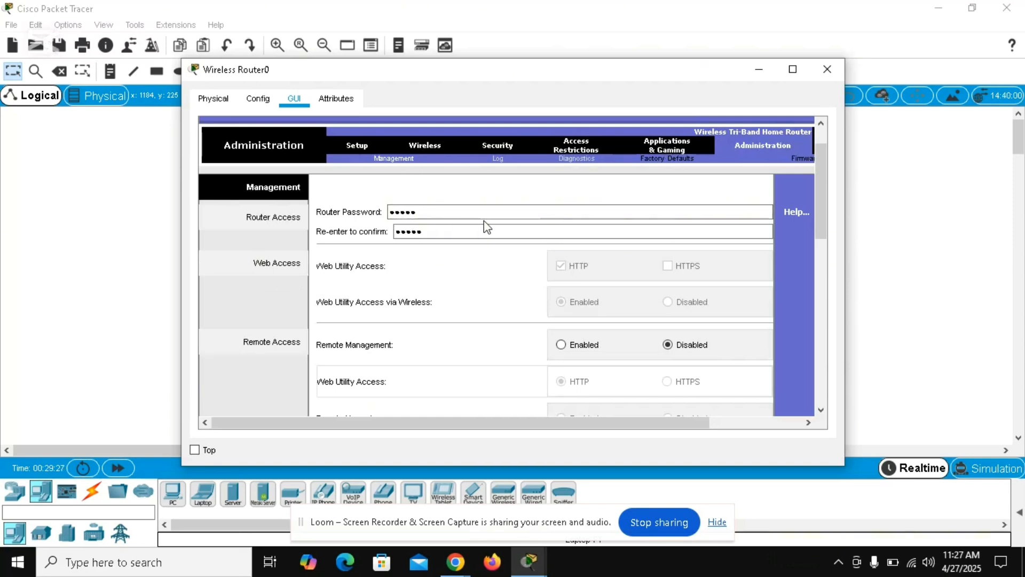
pyautogui.click(421, 235)
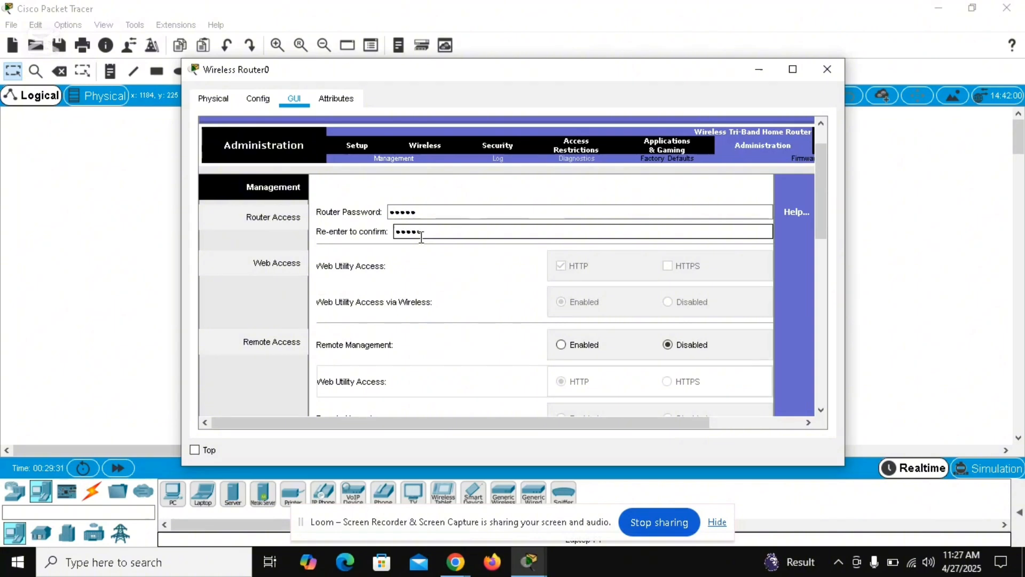
pyautogui.moveTo(817, 223); pyautogui.dragTo(828, 205)
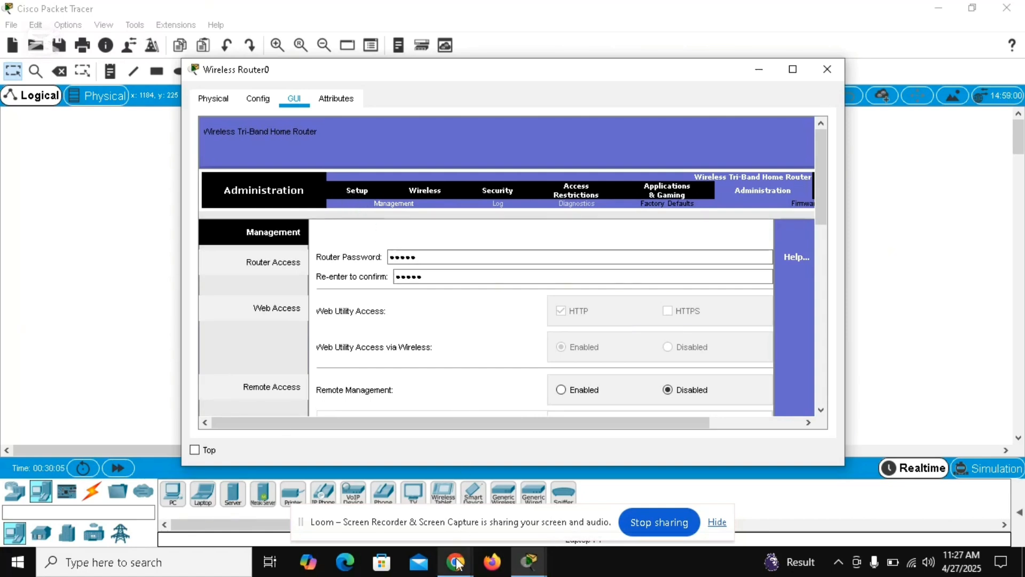
pyautogui.moveTo(457, 561)
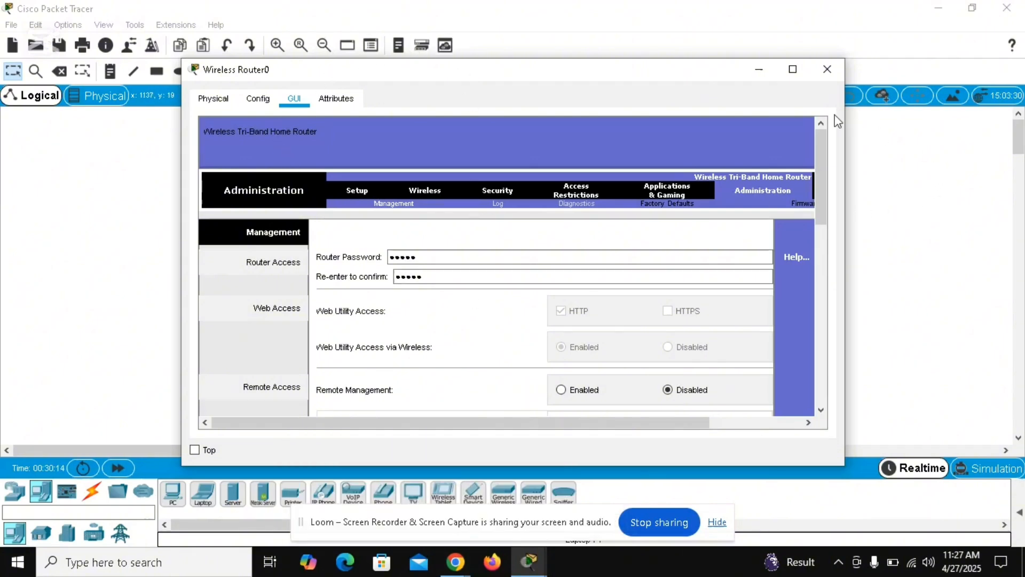
pyautogui.click(758, 73)
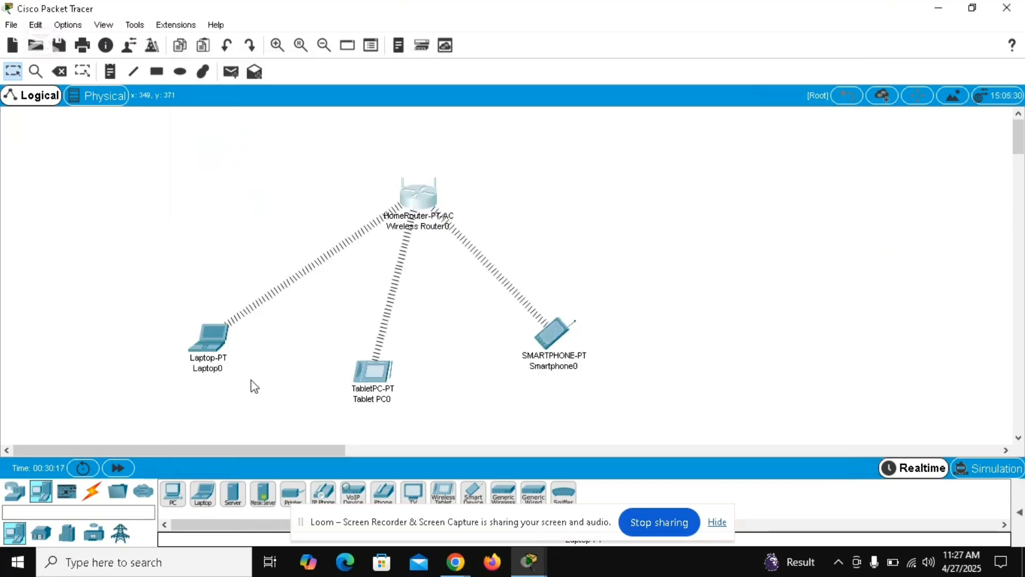